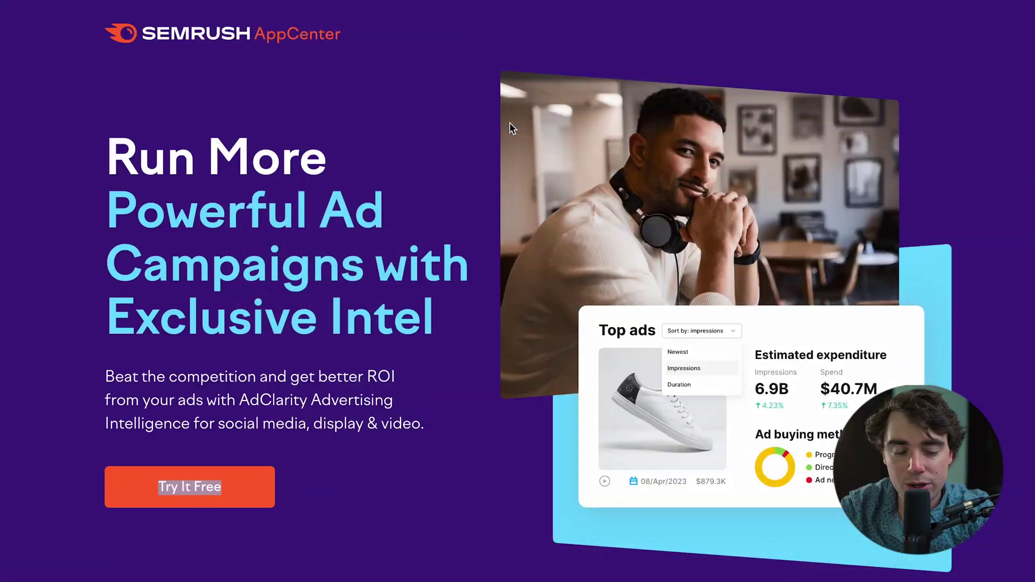
Bring up the browser context menu on the AdClarity 'Try It Free' button.
{"action": "right_click", "coordinate": [193, 493]}
Open the free trial in an incognito window and create an account with an email and password.
{"action": "left_click", "coordinate": [238, 338]}
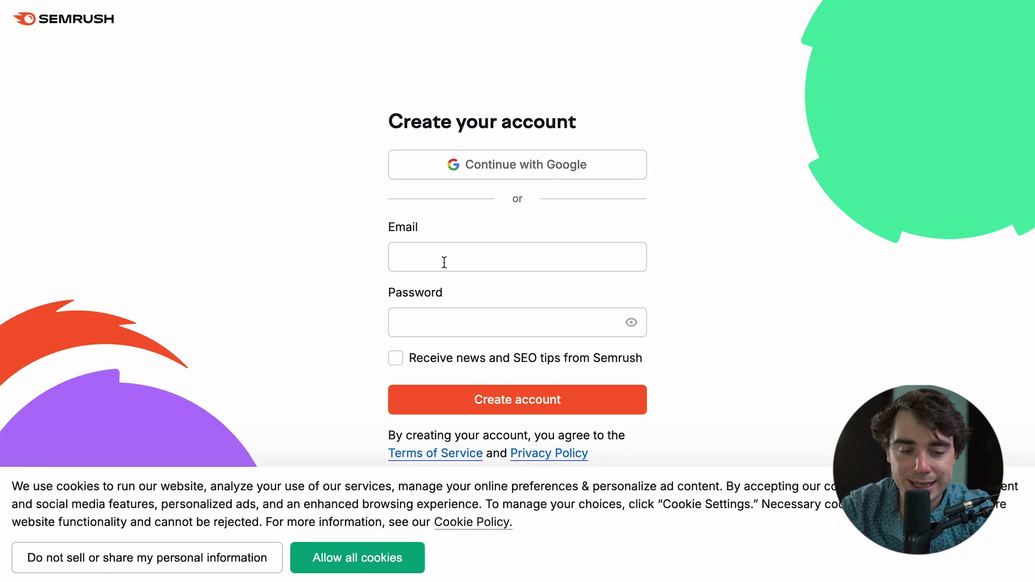
{"action": "left_click", "coordinate": [440, 262]}
{"action": "type", "text": "abc"}
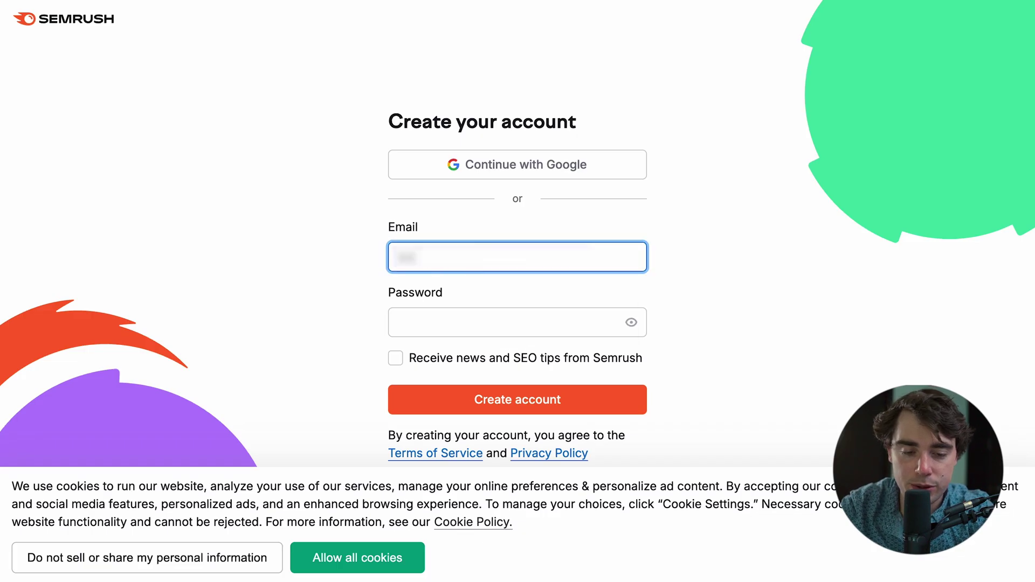
{"action": "key", "text": "Tab"}
{"action": "type", "text": "pas"}
{"action": "left_click", "coordinate": [493, 400]}
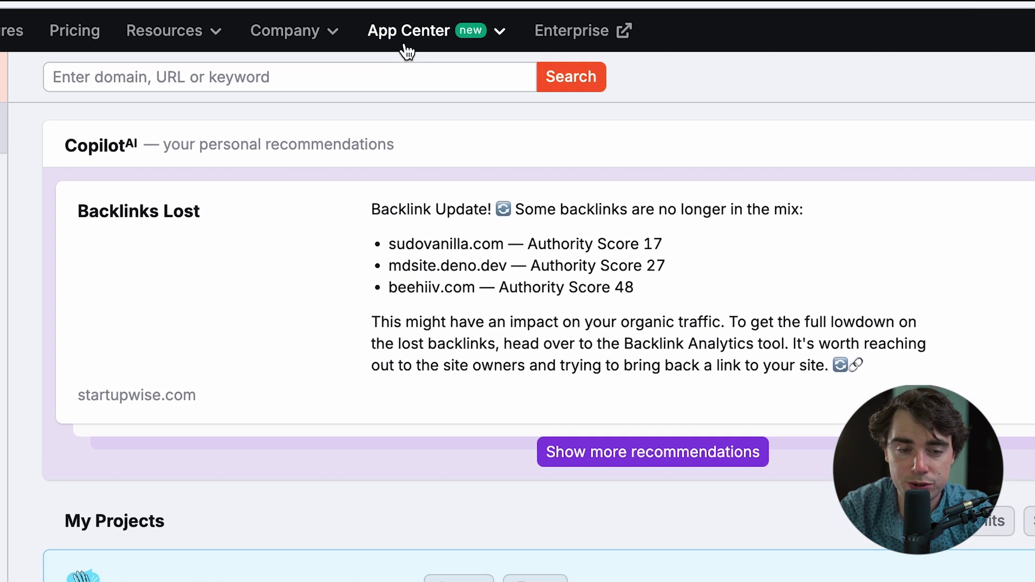
Launch AdClarity - Advertising Intelligence from the App Center and go to Advertisers.
{"action": "left_click", "coordinate": [444, 22]}
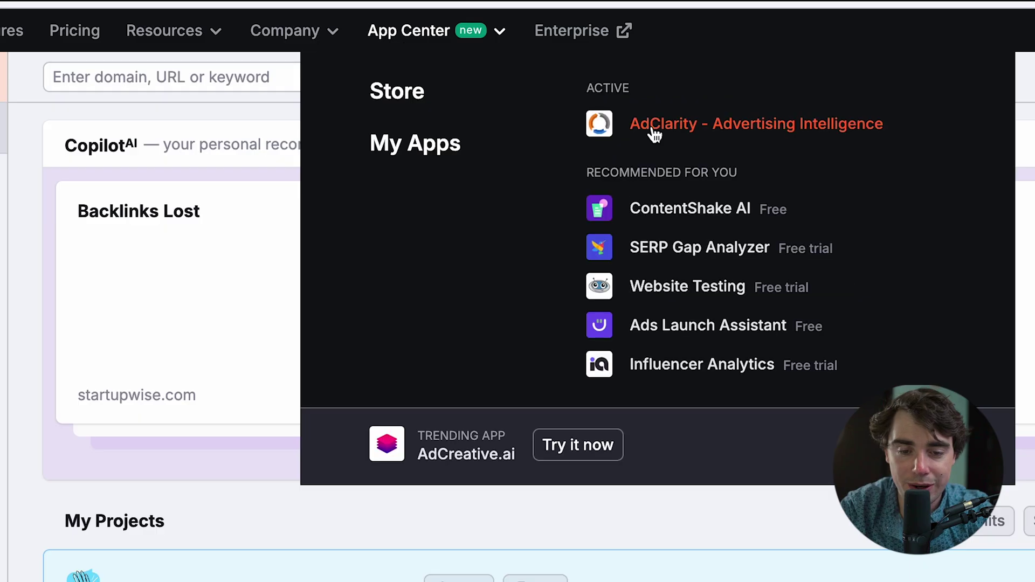
{"action": "left_click", "coordinate": [700, 132]}
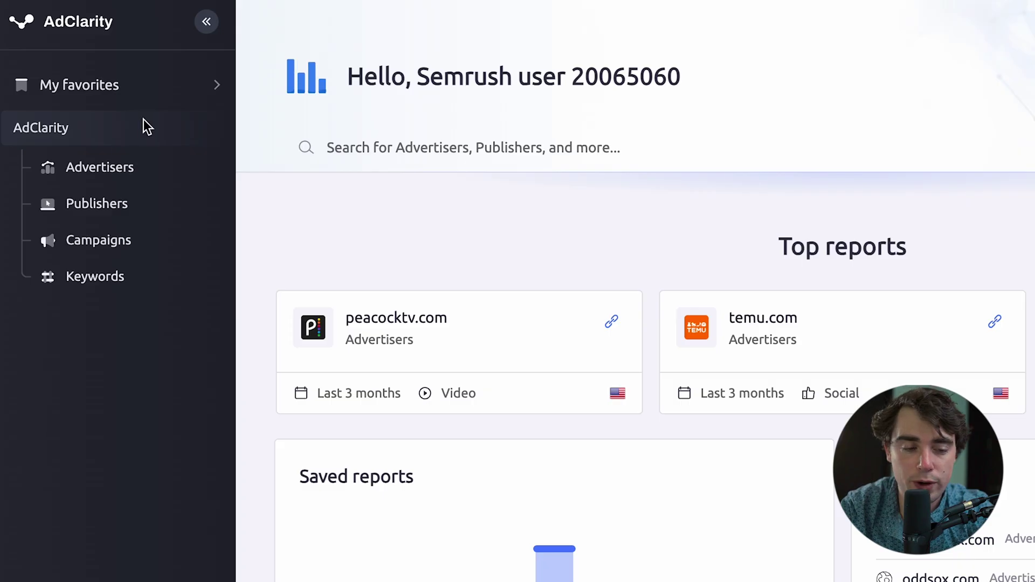
{"action": "left_click", "coordinate": [113, 169]}
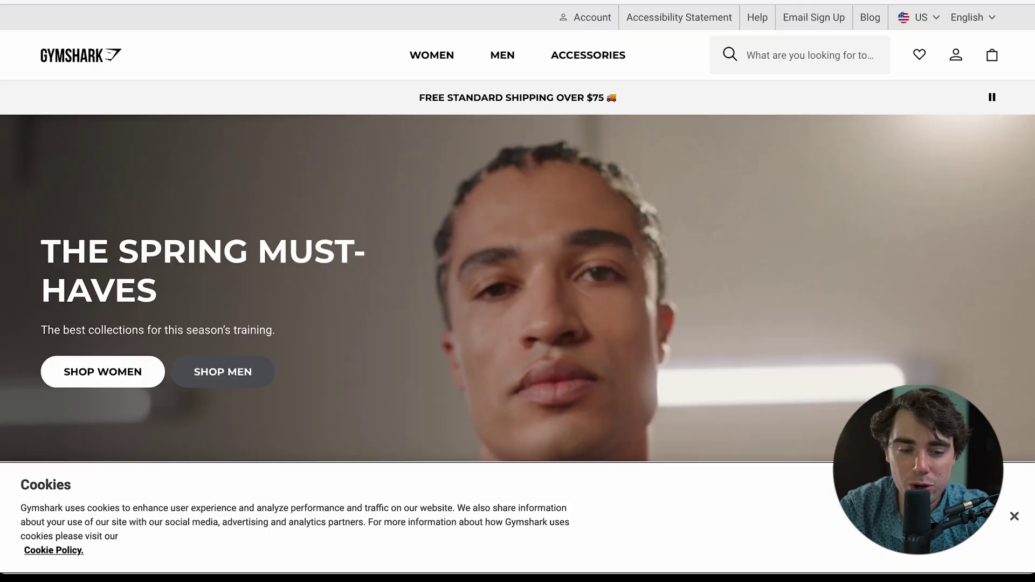
{"action": "scroll", "coordinate": [436, 381], "scroll_direction": "down", "scroll_amount": 10}
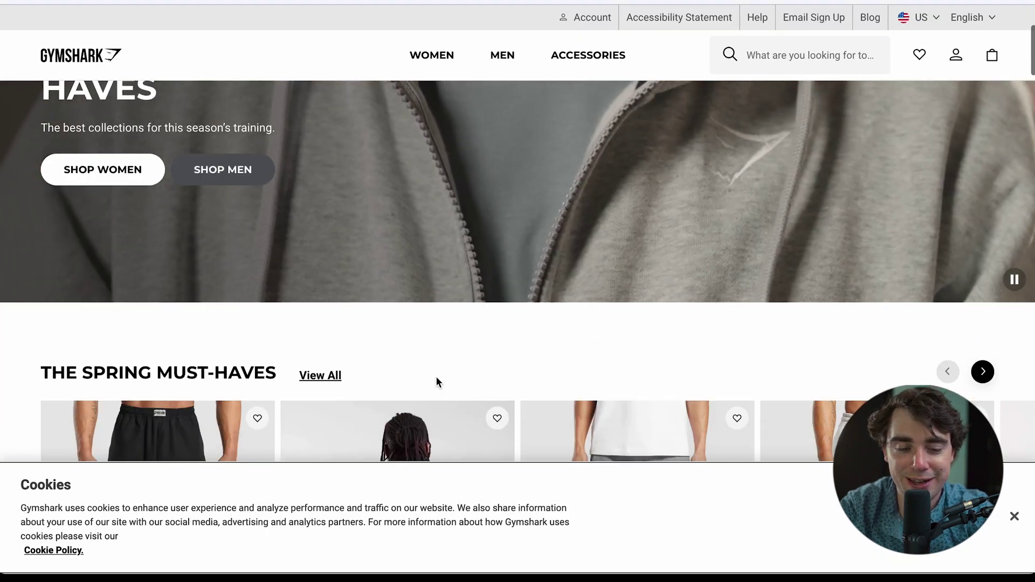
{"action": "scroll", "coordinate": [436, 371], "scroll_direction": "up", "scroll_amount": 3}
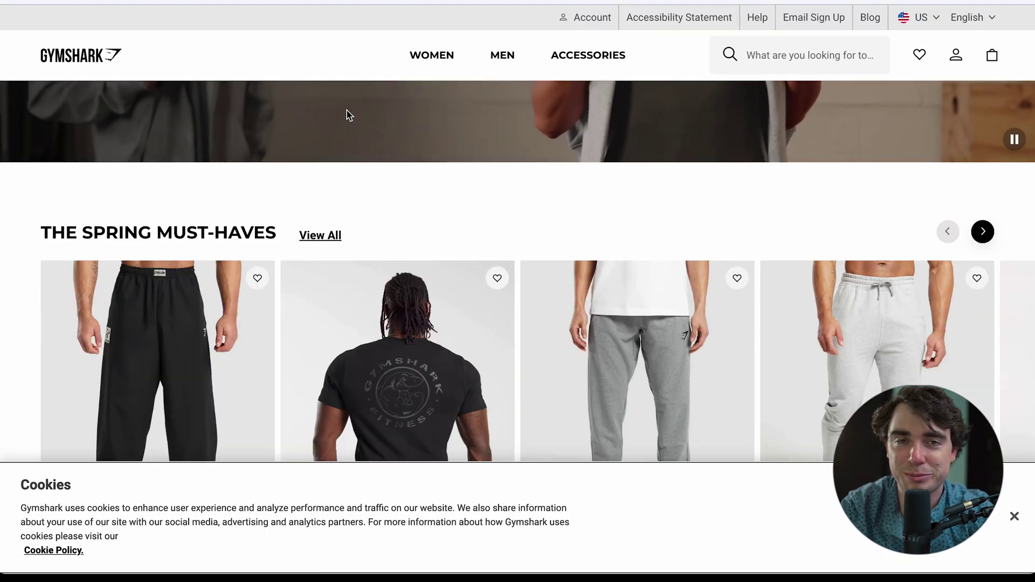
{"action": "scroll", "coordinate": [347, 113], "scroll_direction": "down", "scroll_amount": 5}
{"action": "scroll", "coordinate": [307, 33], "scroll_direction": "up", "scroll_amount": 1}
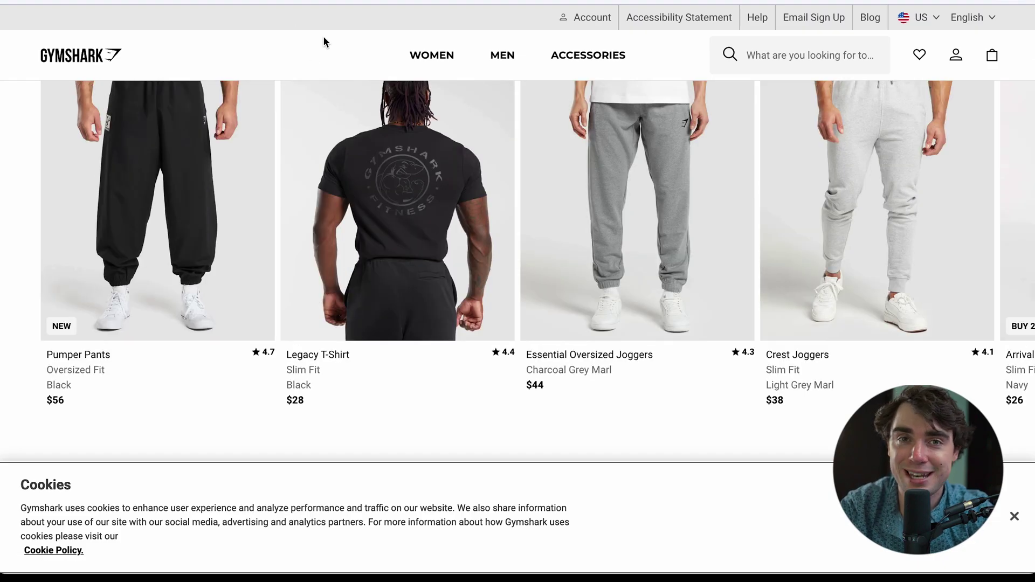
{"action": "mouse_move", "coordinate": [269, 2]}
{"action": "left_click_drag", "start_coordinate": [242, 19], "coordinate": [144, 20]}
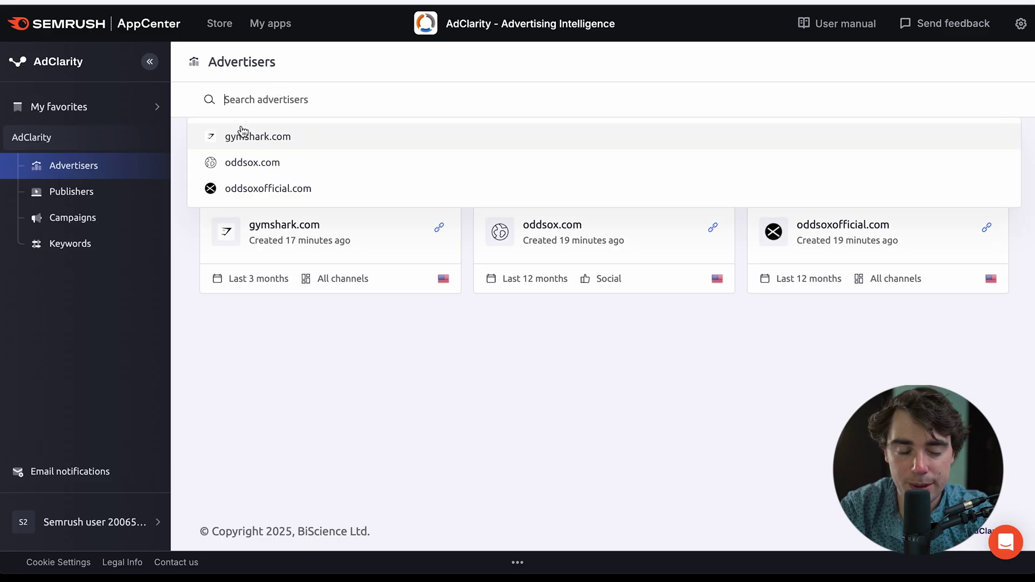
Open the gymshark.com advertiser report from the search suggestions.
{"action": "left_click", "coordinate": [241, 136]}
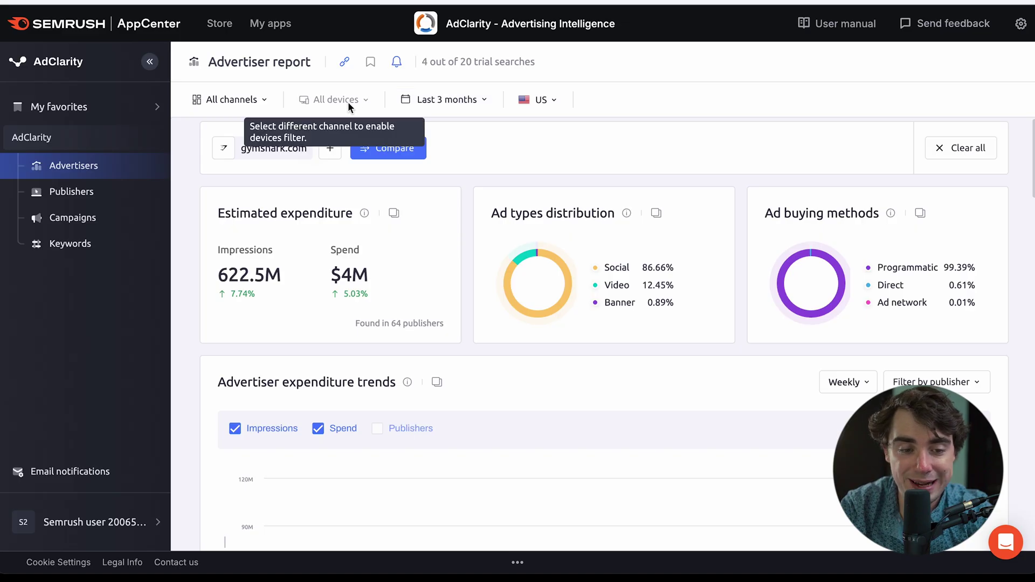
Check the country and date range filters, keeping US and the current range.
{"action": "left_click", "coordinate": [534, 102]}
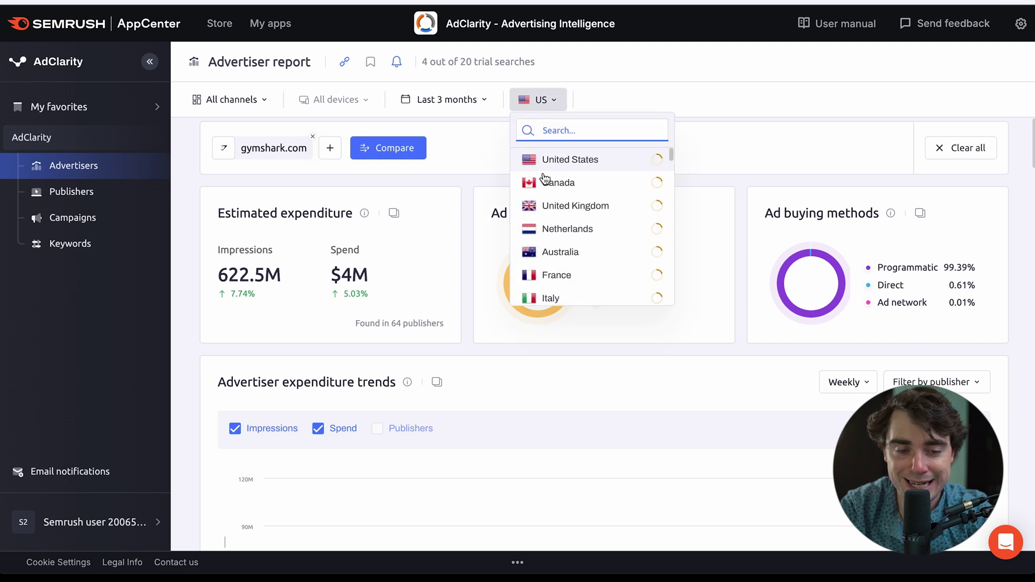
{"action": "left_click", "coordinate": [447, 105]}
{"action": "left_click", "coordinate": [447, 105]}
{"action": "left_click", "coordinate": [447, 105]}
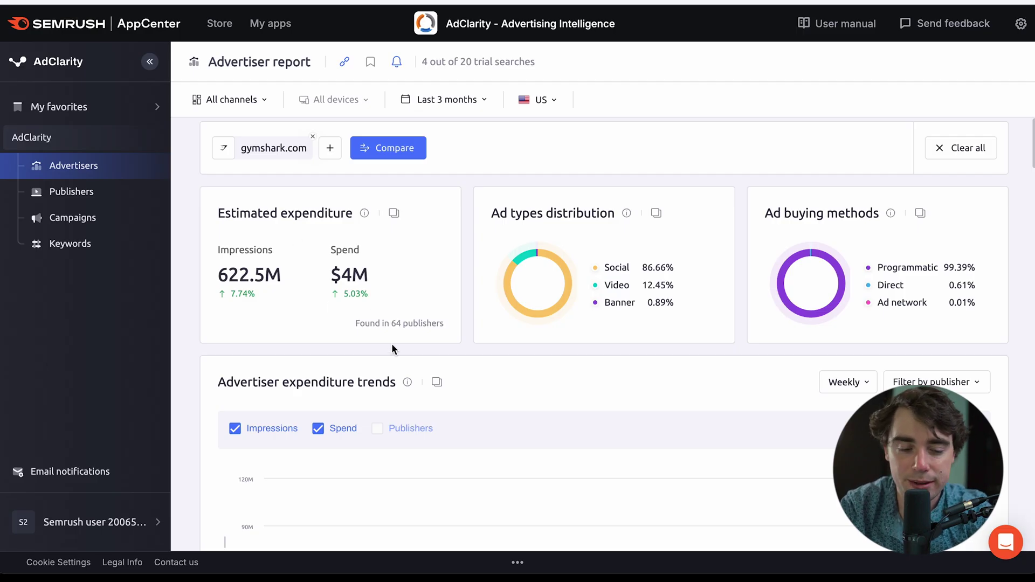
View the full list of 64 publishers, then return to Top publishers and apps.
{"action": "left_click", "coordinate": [424, 324]}
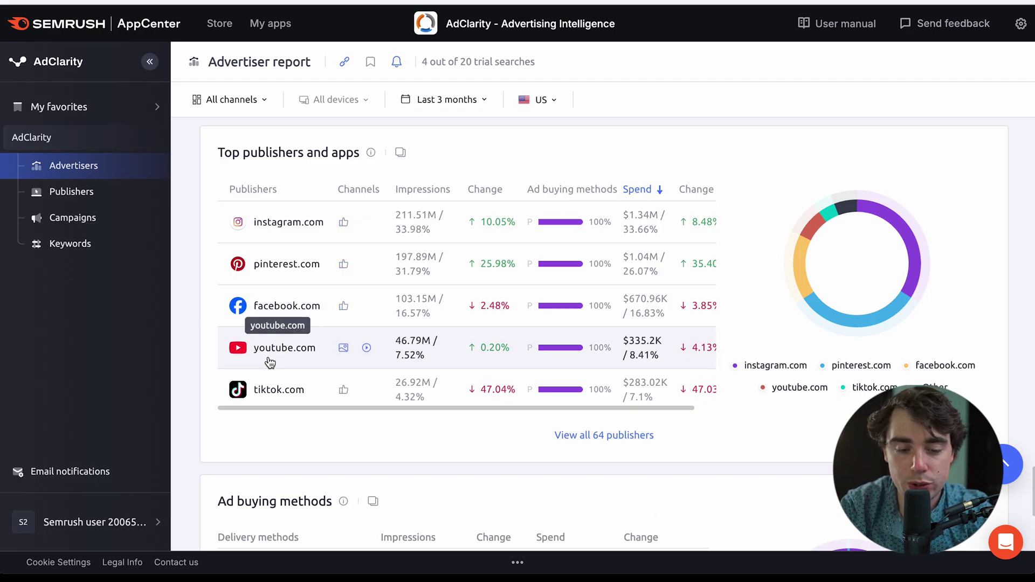
{"action": "left_click", "coordinate": [580, 447]}
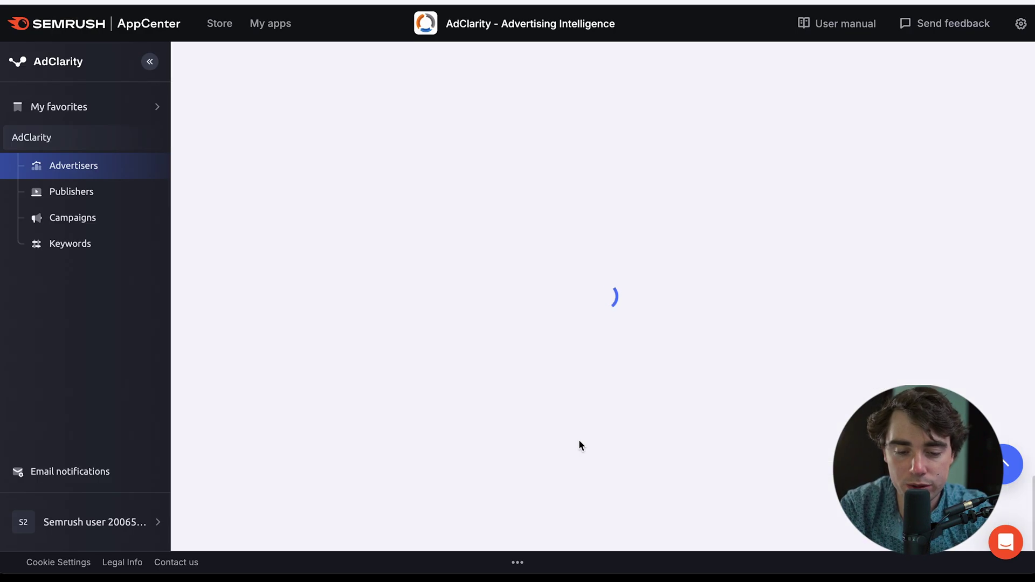
{"action": "scroll", "coordinate": [370, 338], "scroll_direction": "down", "scroll_amount": 10}
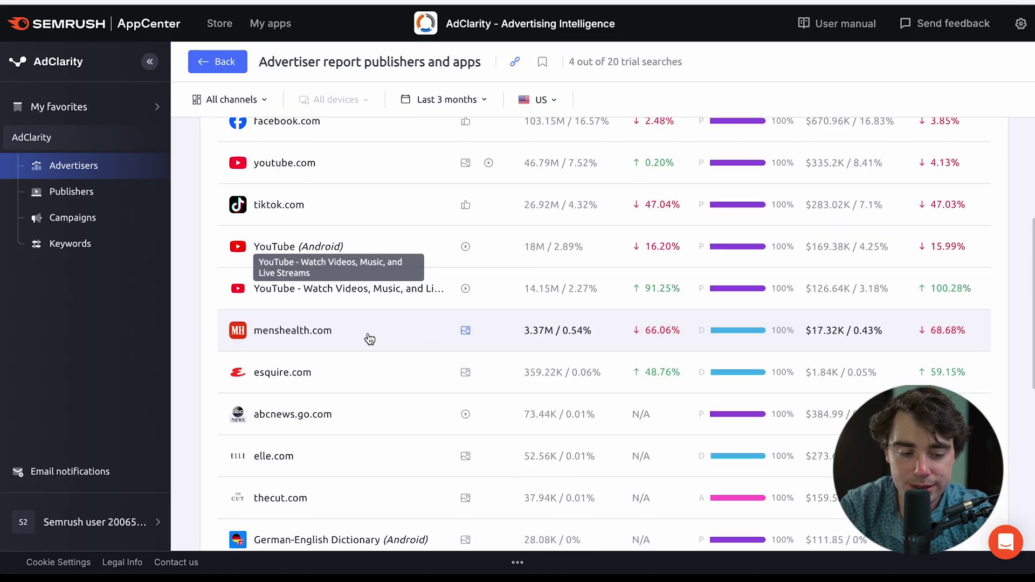
{"action": "scroll", "coordinate": [370, 338], "scroll_direction": "up", "scroll_amount": 10}
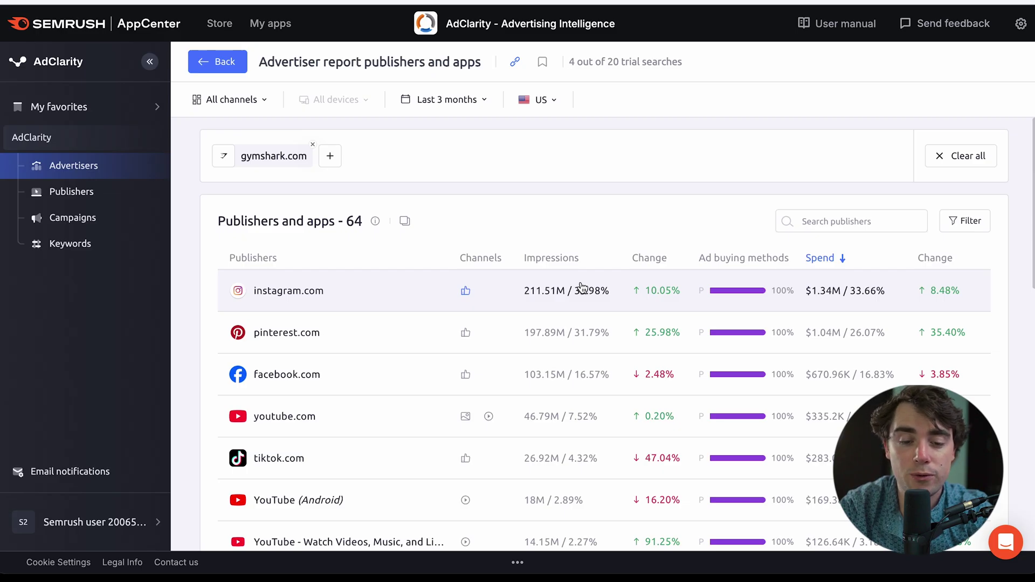
{"action": "scroll", "coordinate": [591, 303], "scroll_direction": "down", "scroll_amount": 2}
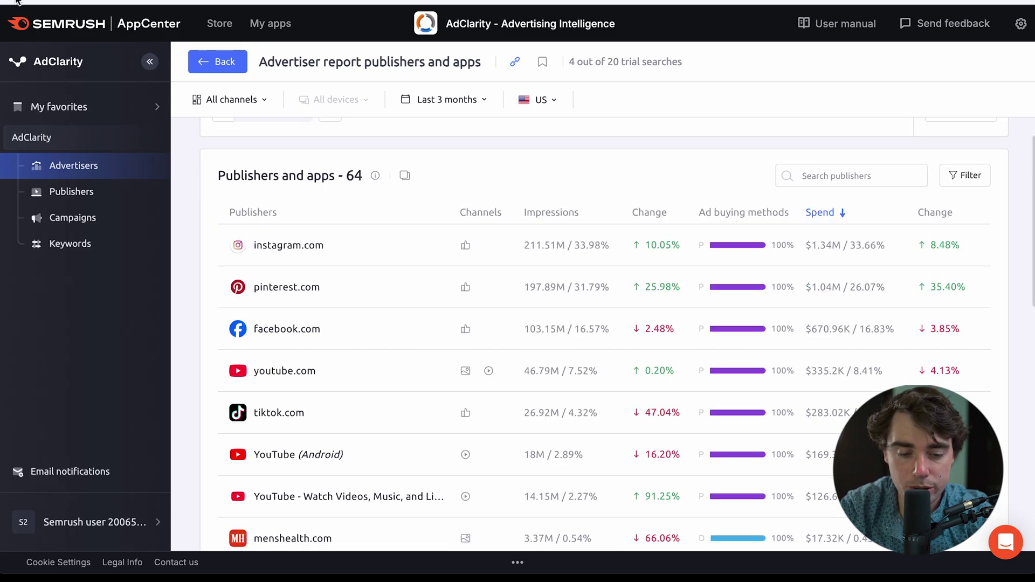
{"action": "key", "text": "alt+Left"}
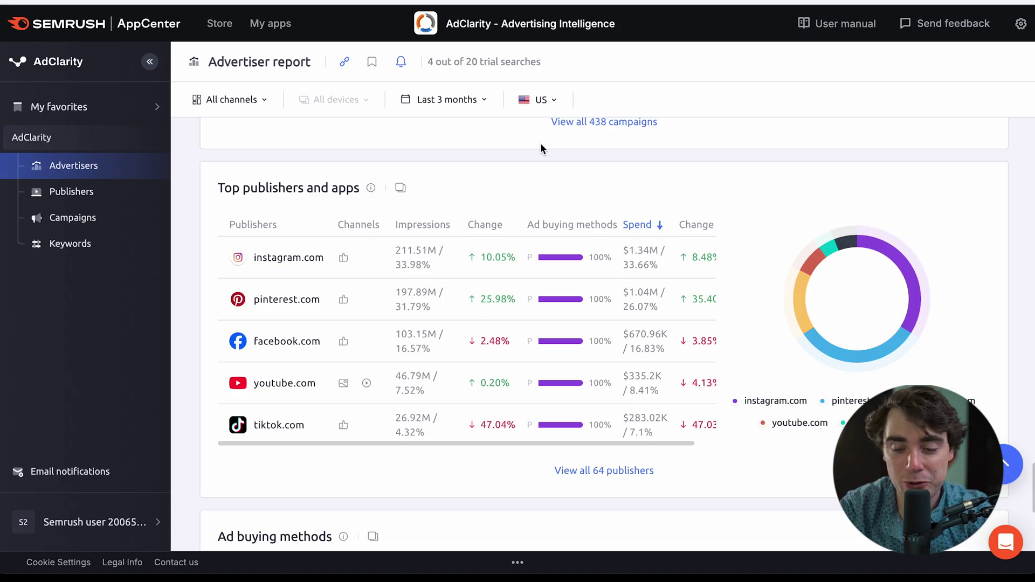
Inspect the pinterest.com donut segment, then bring the Advertiser expenditure trends chart into view.
{"action": "mouse_move", "coordinate": [858, 367]}
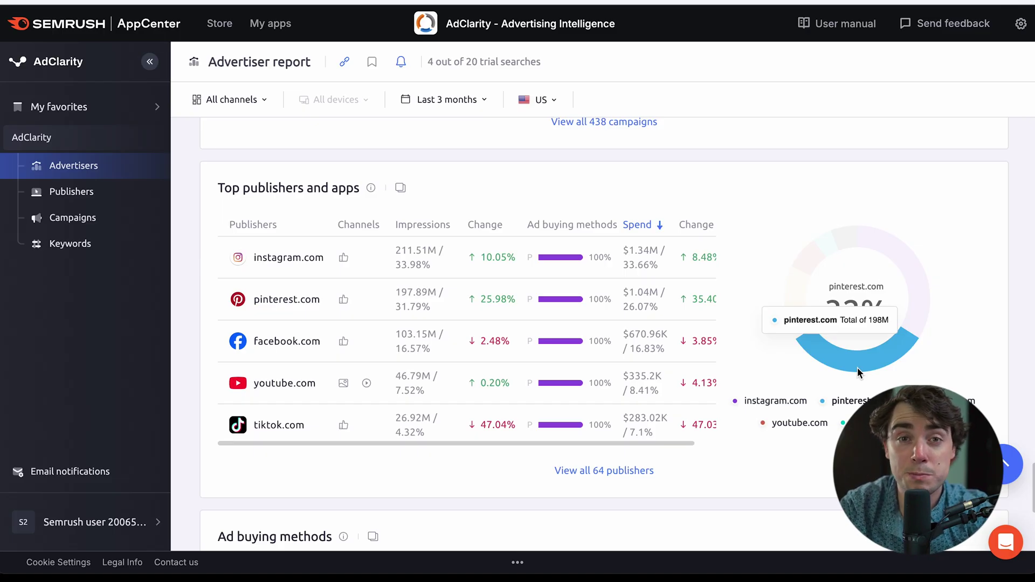
{"action": "scroll", "coordinate": [857, 367], "scroll_direction": "up", "scroll_amount": 15}
{"action": "scroll", "coordinate": [857, 367], "scroll_direction": "down", "scroll_amount": 1}
{"action": "scroll", "coordinate": [793, 348], "scroll_direction": "up", "scroll_amount": 2}
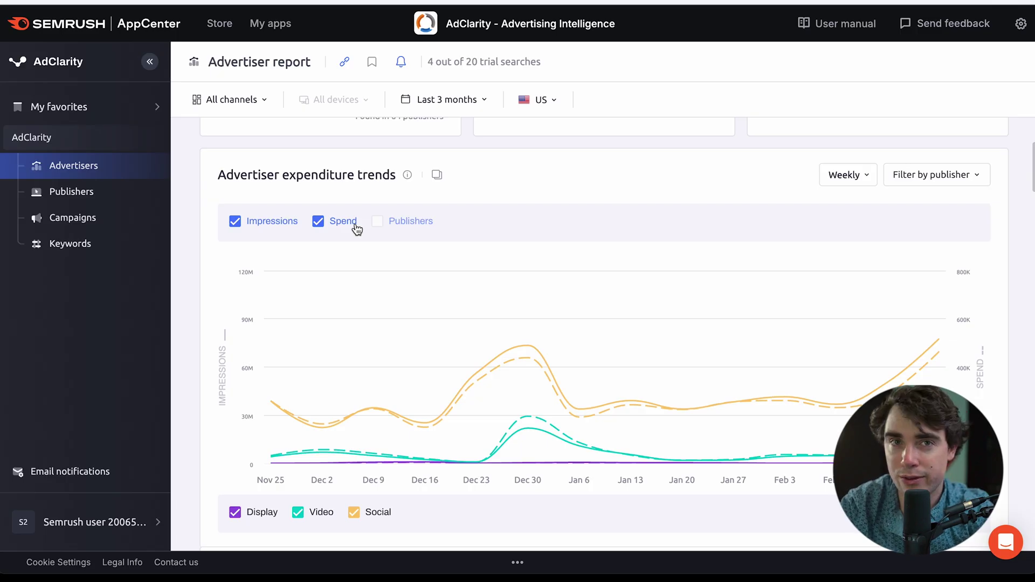
Swap Impressions for Publishers on the trends chart, then scroll down to the Top Ads.
{"action": "left_click", "coordinate": [265, 225]}
{"action": "left_click", "coordinate": [377, 222]}
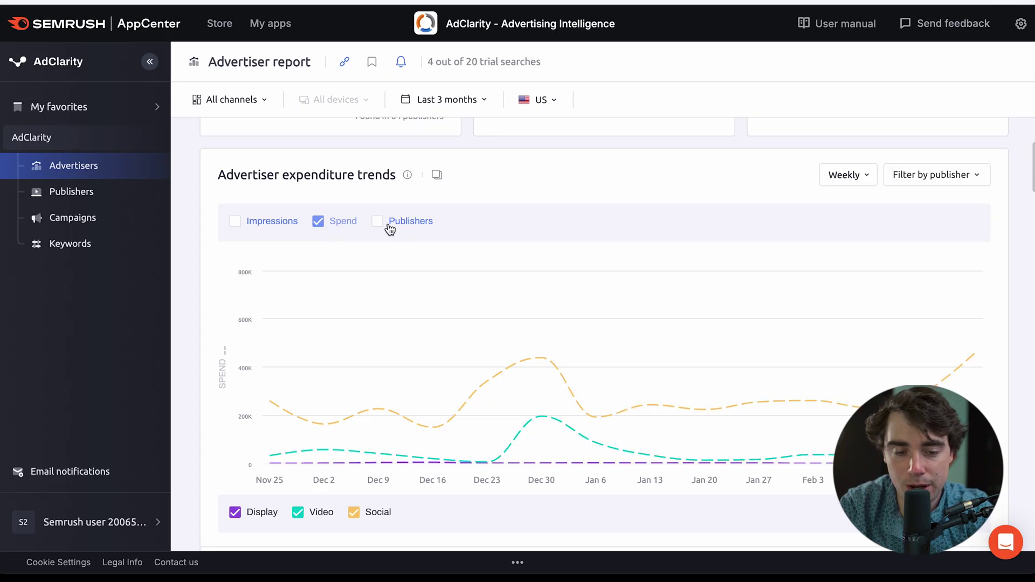
{"action": "mouse_move", "coordinate": [532, 395]}
{"action": "mouse_move", "coordinate": [600, 394]}
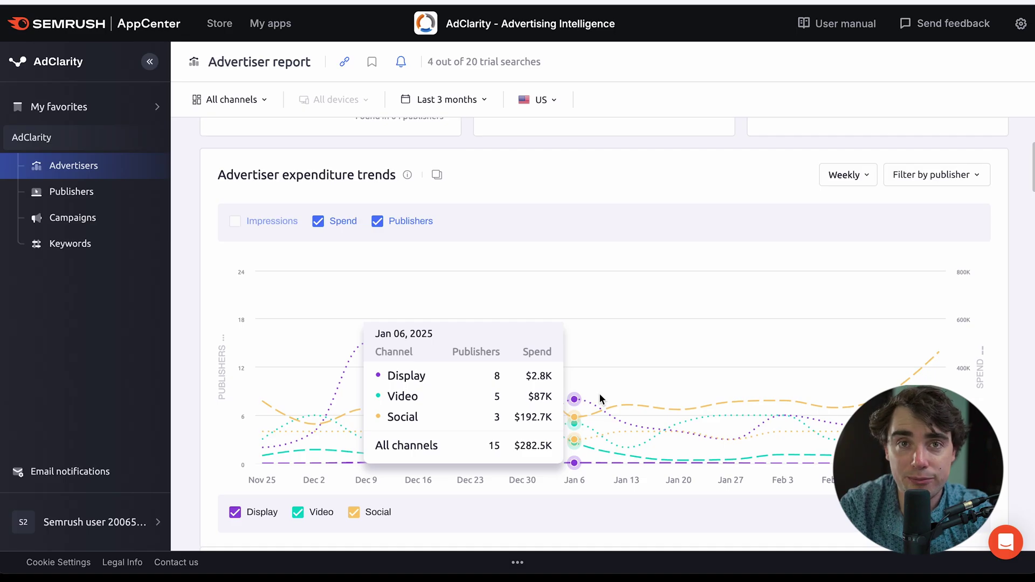
{"action": "scroll", "coordinate": [393, 376], "scroll_direction": "down", "scroll_amount": 8}
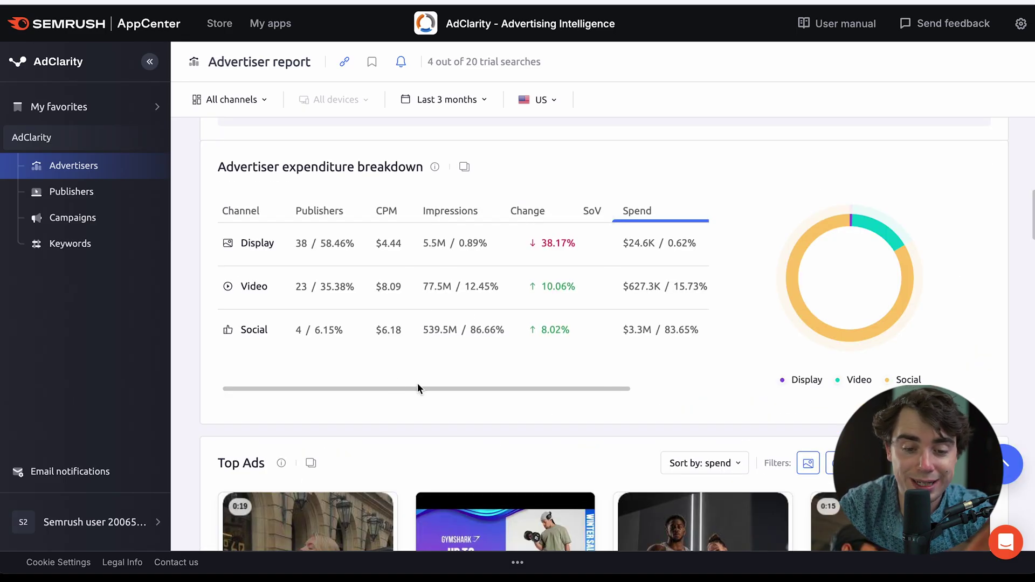
{"action": "scroll", "coordinate": [423, 384], "scroll_direction": "down", "scroll_amount": 1}
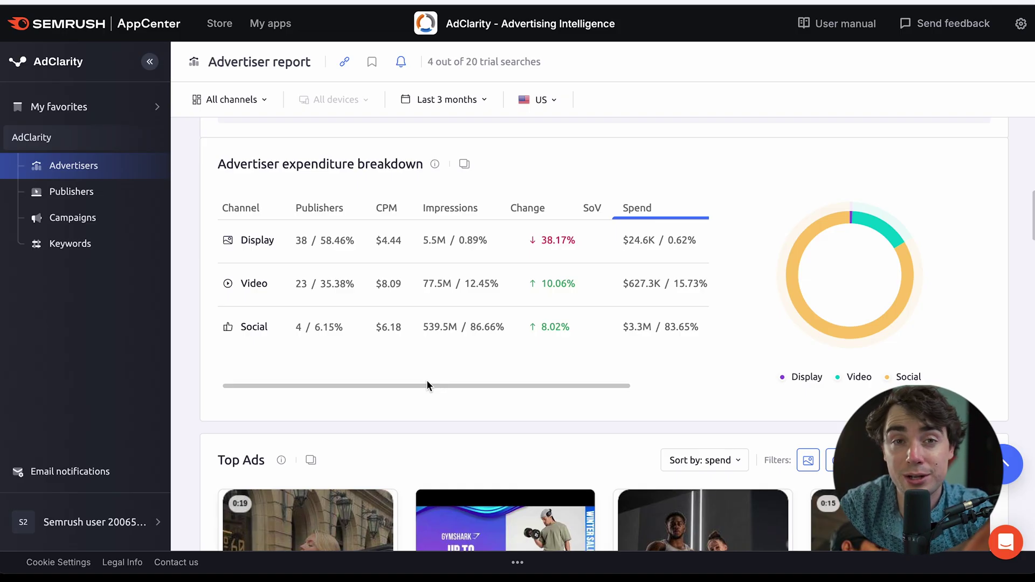
{"action": "scroll", "coordinate": [460, 358], "scroll_direction": "down", "scroll_amount": 15}
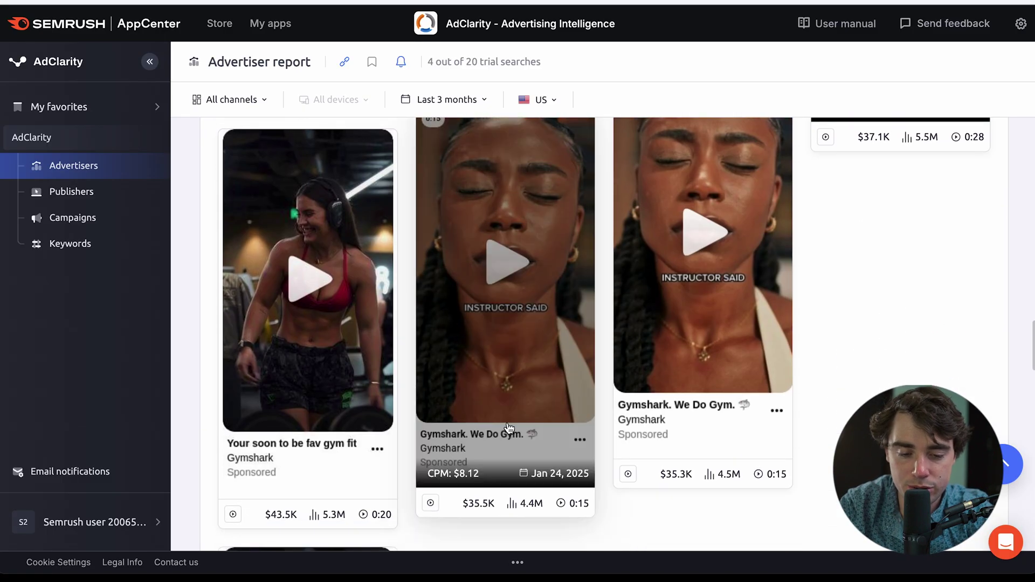
Preview the We Do Gym ad's video, then close its details.
{"action": "left_click", "coordinate": [519, 374]}
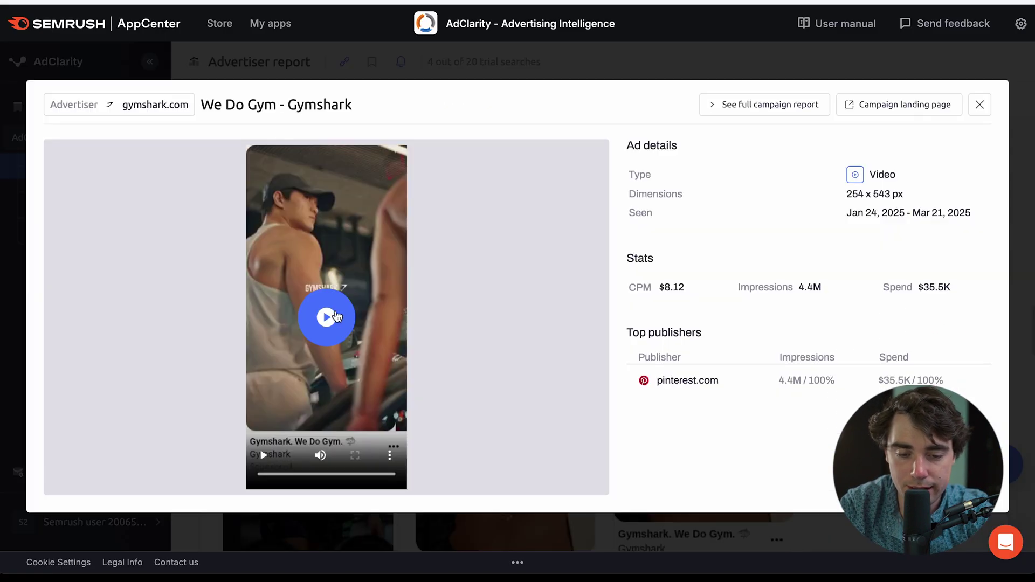
{"action": "left_click", "coordinate": [335, 314]}
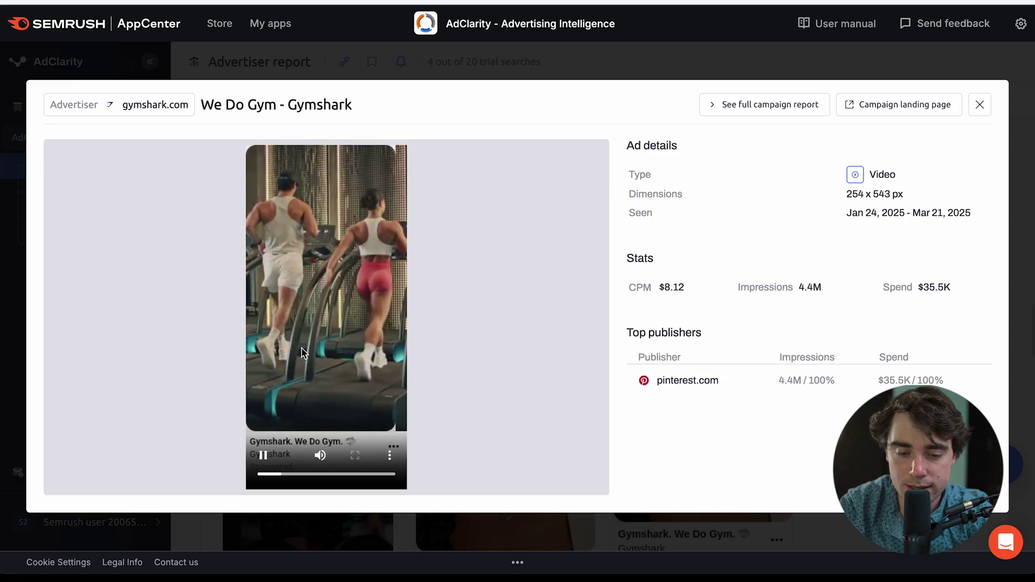
{"action": "key", "text": "space"}
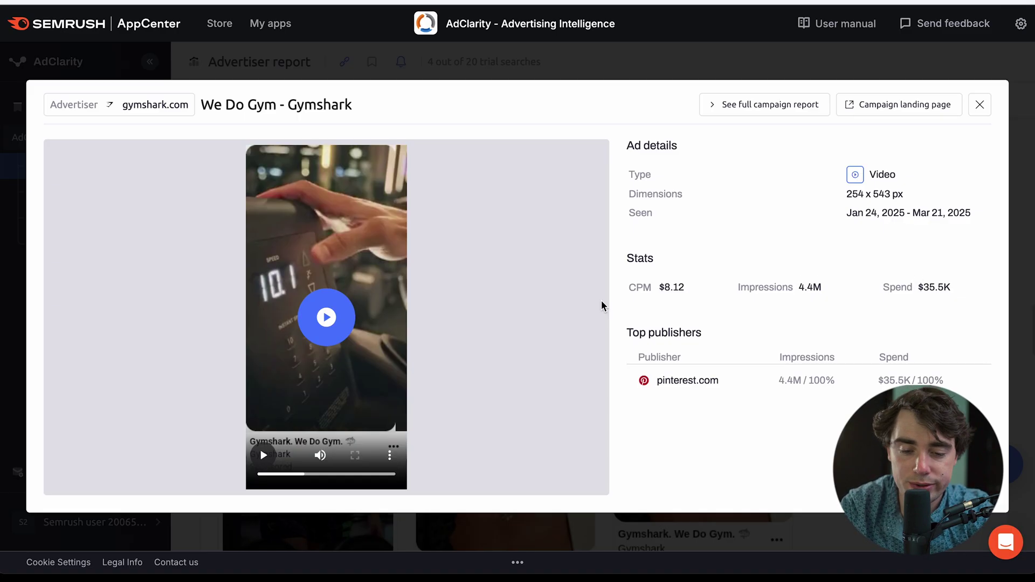
{"action": "key", "text": "Escape"}
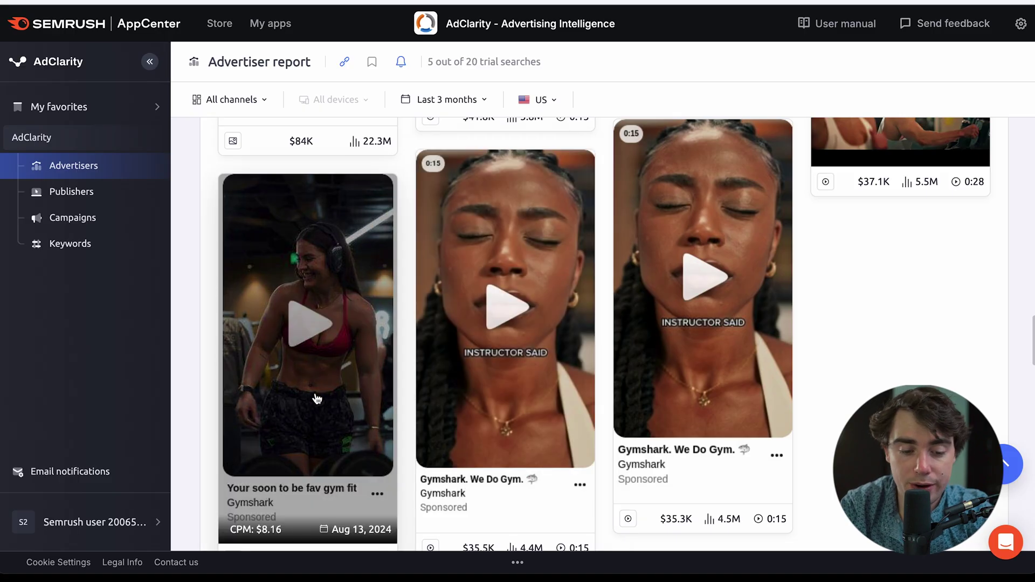
Open the Women's Workout Must-Haves ad details and check its first-seen date, Aug 13, 2024.
{"action": "left_click", "coordinate": [324, 461]}
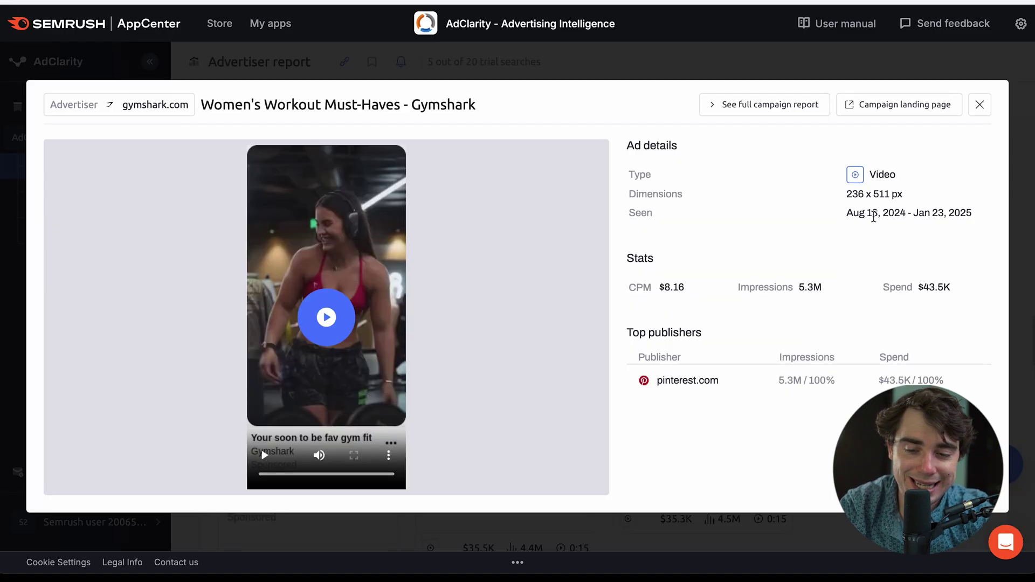
{"action": "left_click_drag", "start_coordinate": [900, 213], "coordinate": [847, 213]}
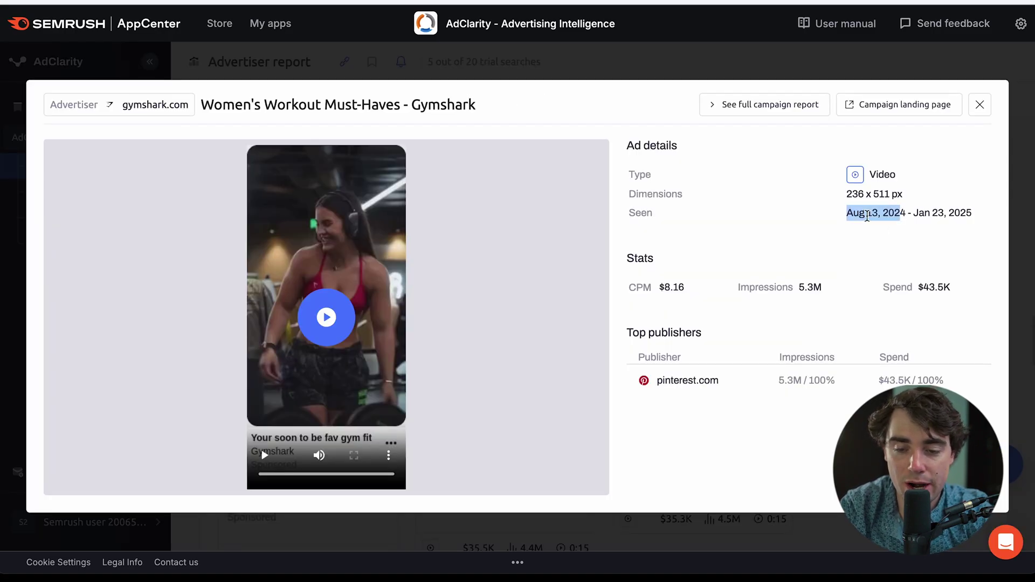
{"action": "left_click", "coordinate": [920, 218]}
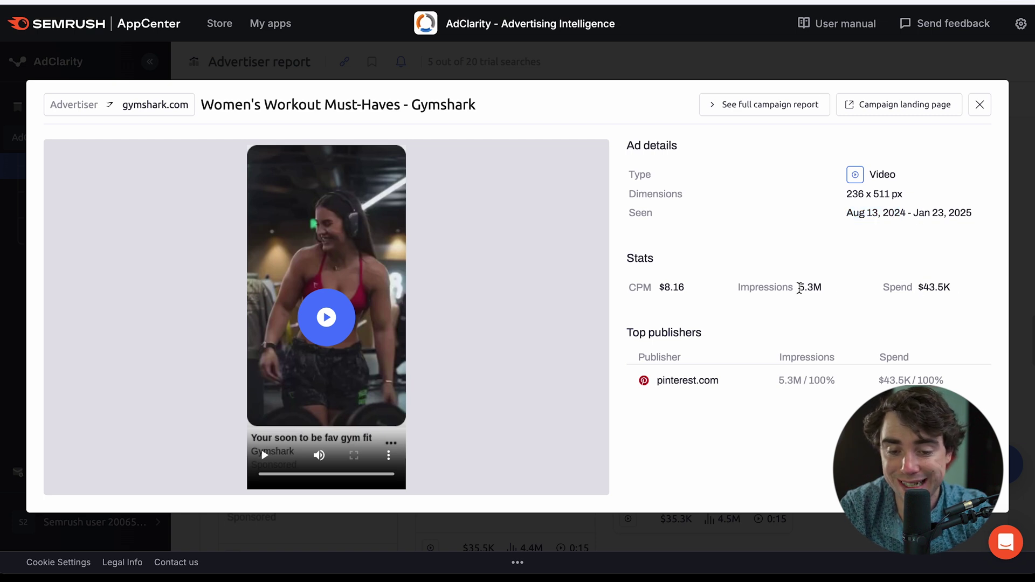
{"action": "mouse_move", "coordinate": [663, 294]}
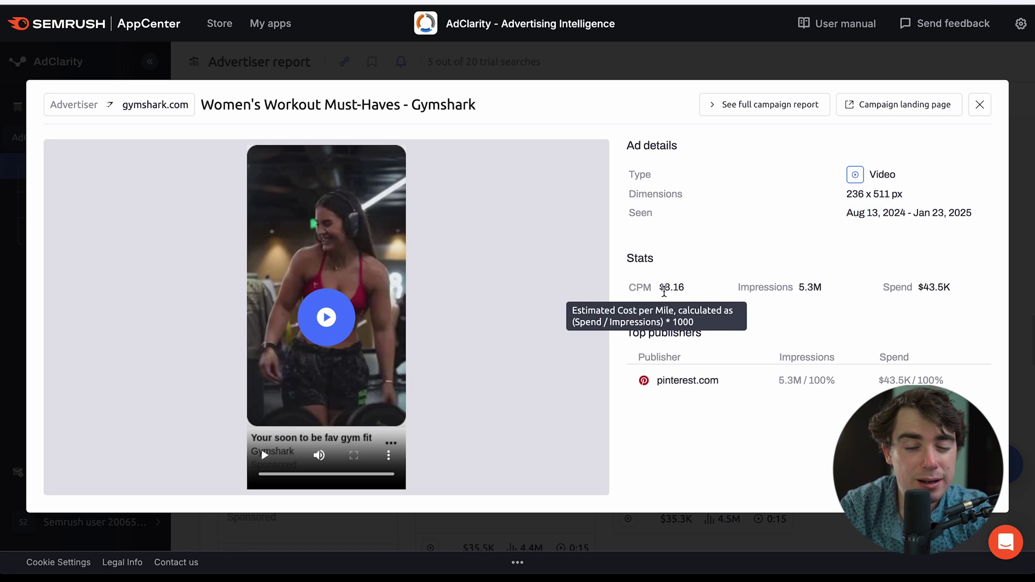